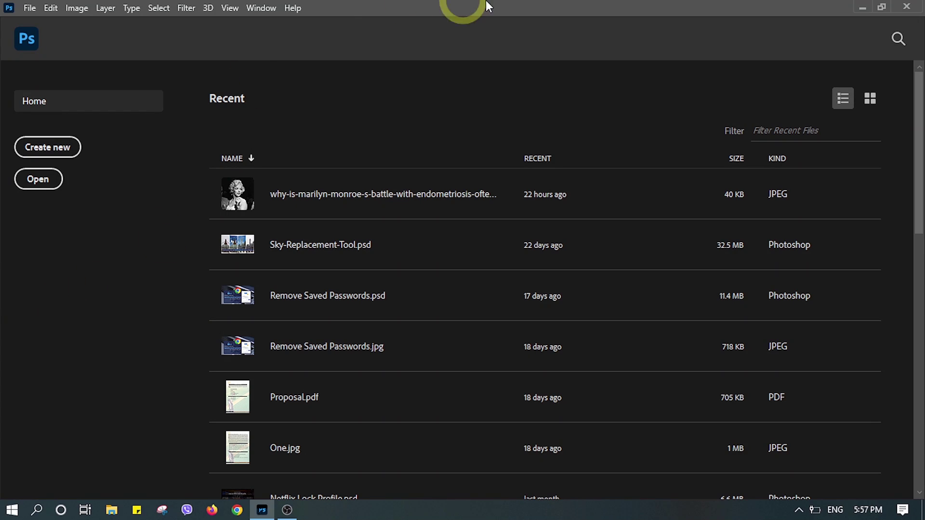
Open girl-monochrome.jpg from the LHT 010 folder and fit the whole photo on screen
click(40, 185)
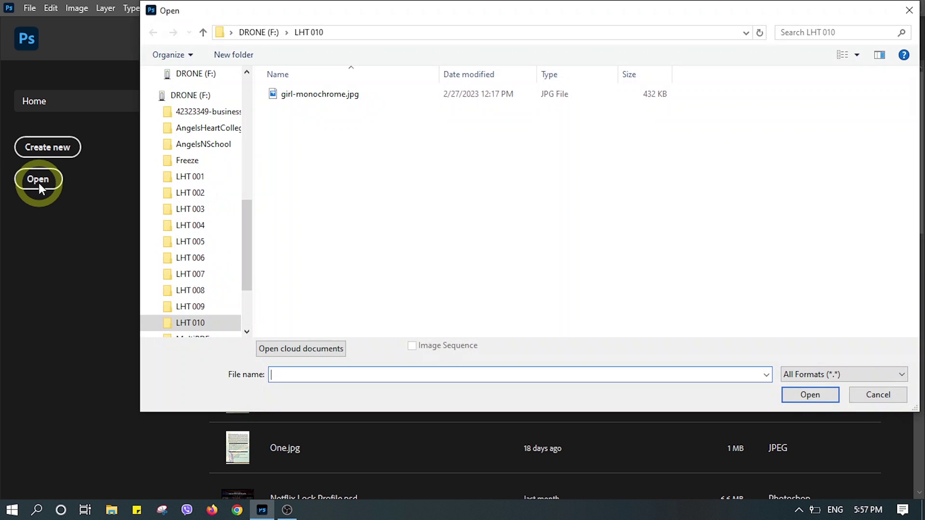
click(339, 98)
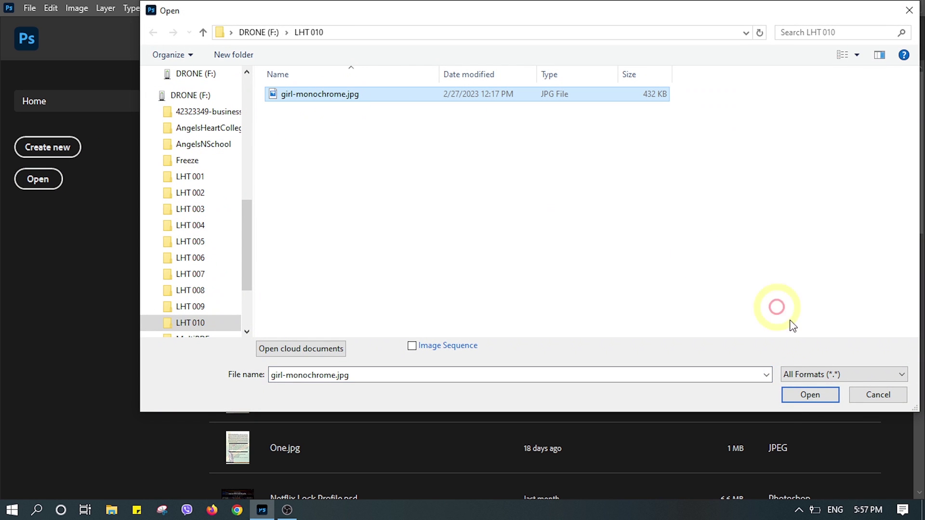
click(791, 394)
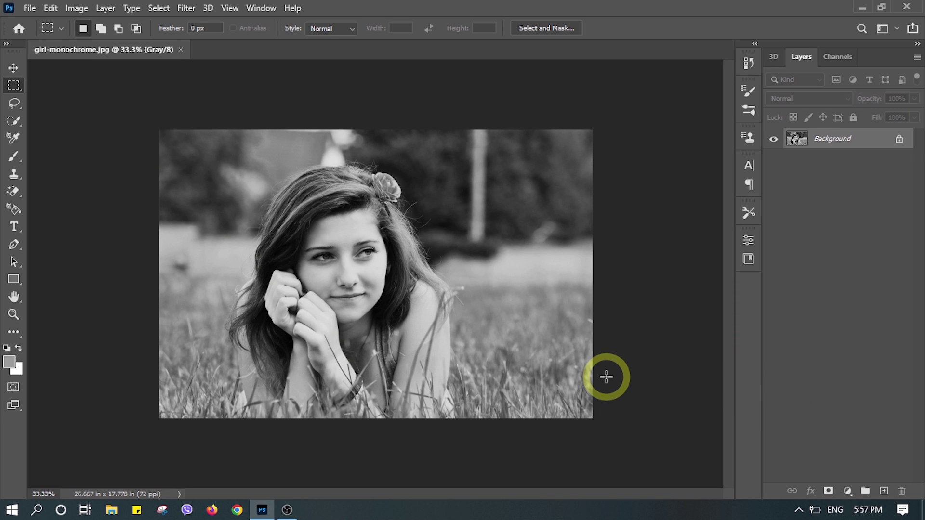
key(ctrl+0)
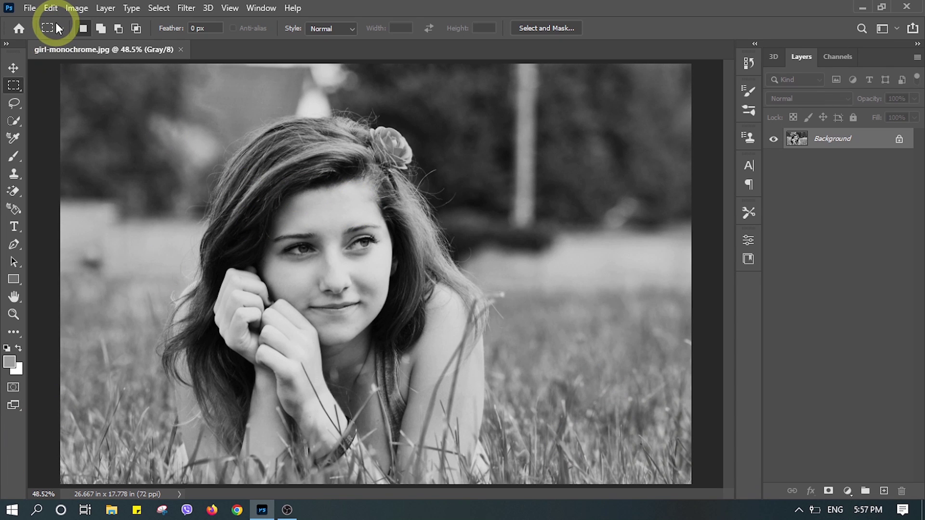
Convert the image to RGB Color and duplicate the Background layer as Layer 1
click(66, 10)
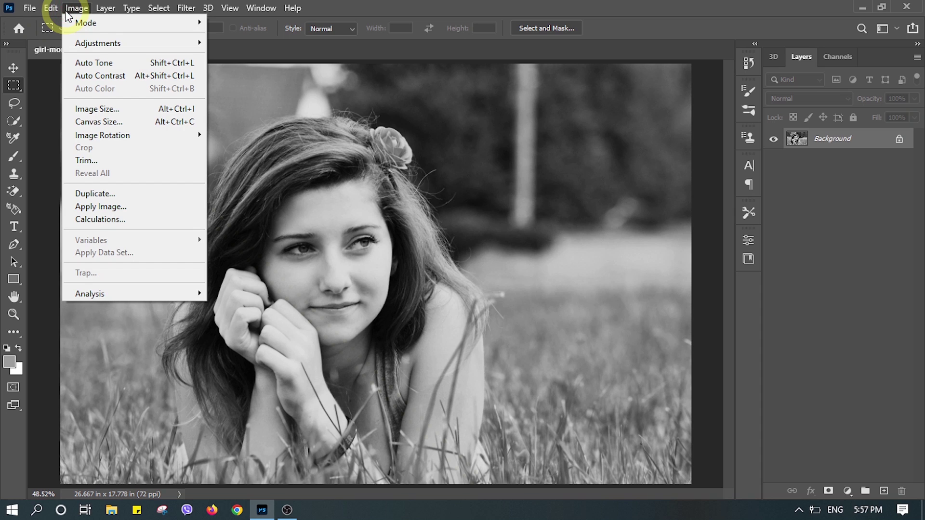
mouse_move(90, 23)
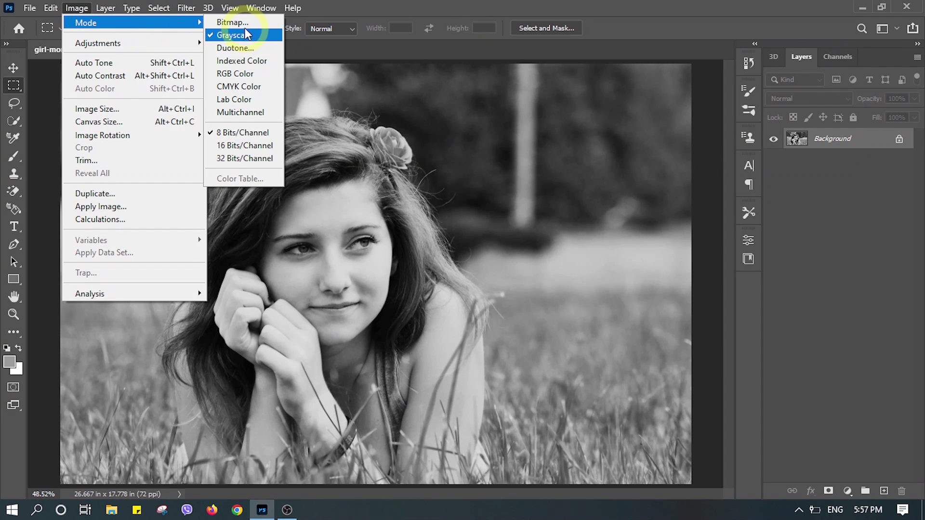
click(252, 72)
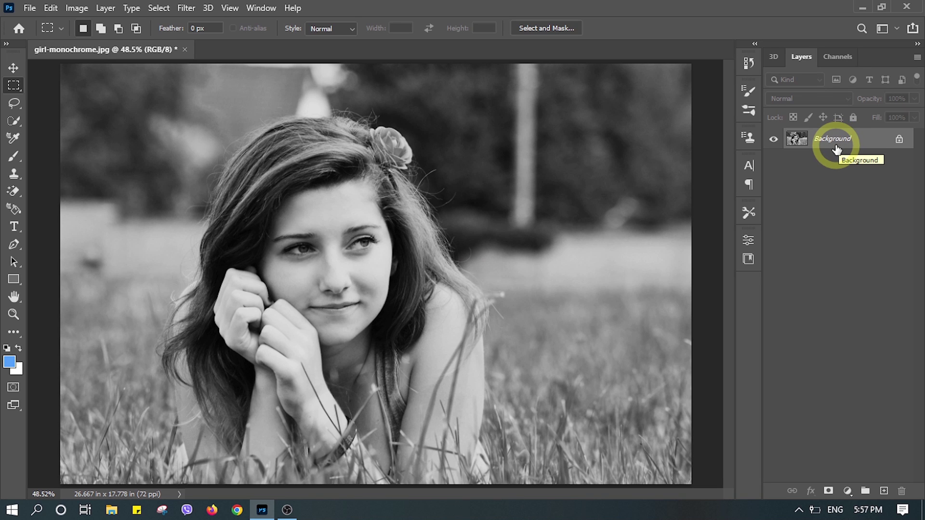
key(ctrl+j)
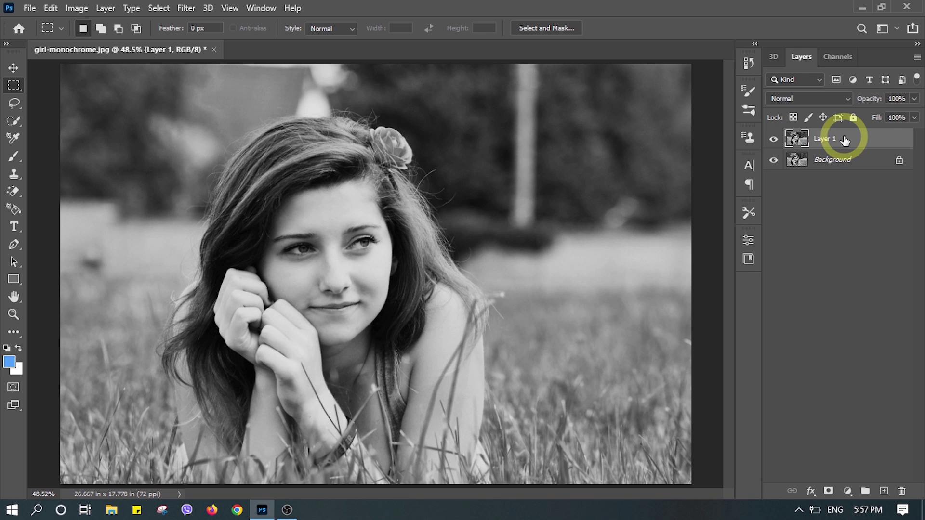
Open Filter > Neural Filters, show the Beta filters and scroll down to Colorize
click(271, 11)
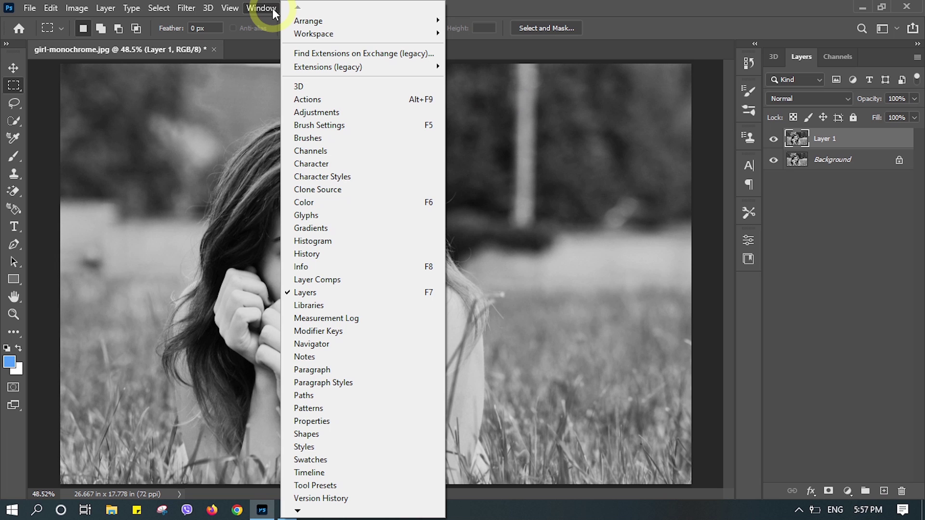
mouse_move(186, 8)
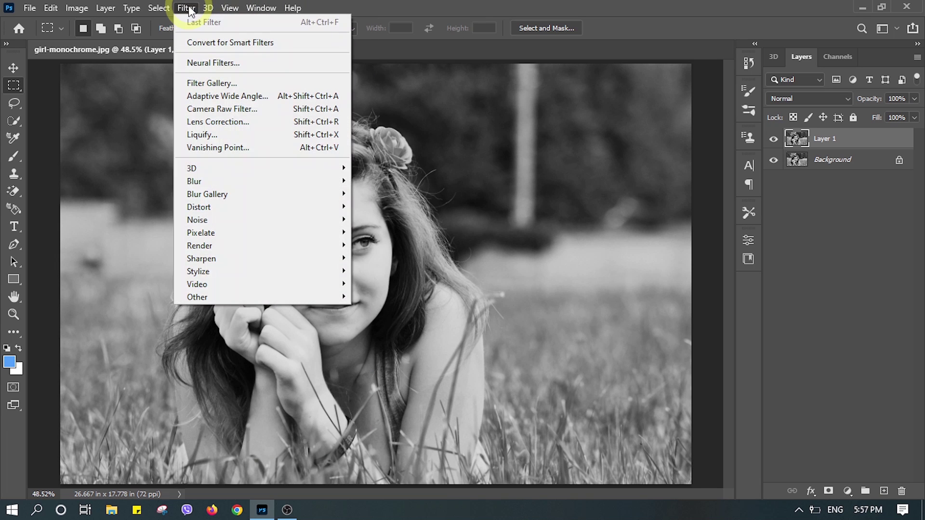
click(219, 62)
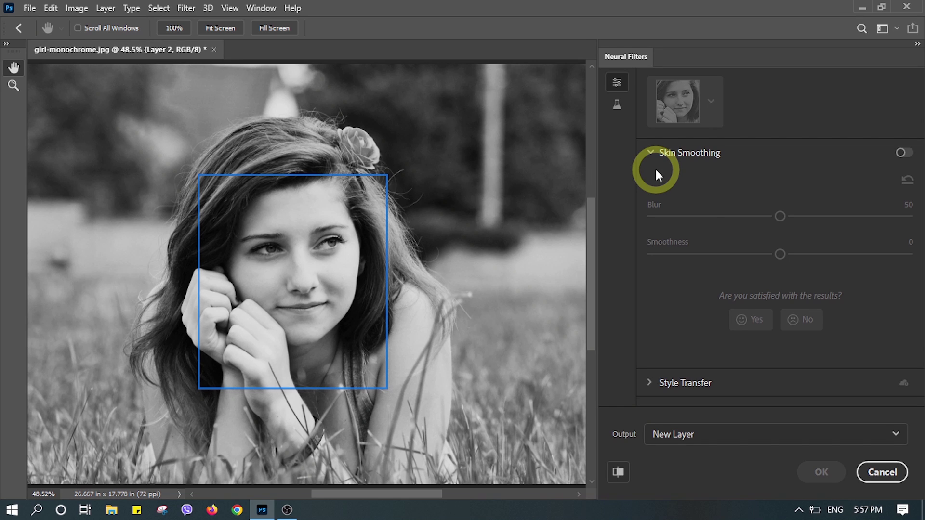
click(619, 107)
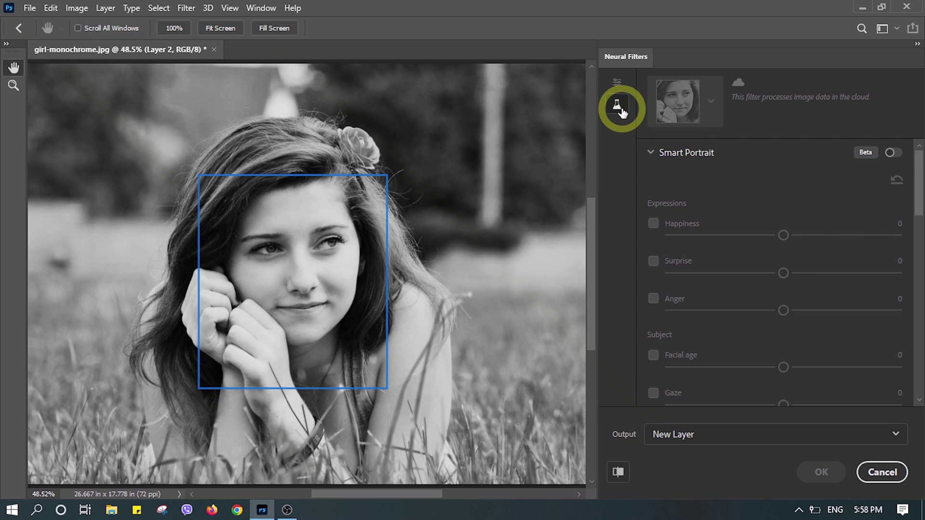
mouse_move(916, 207)
mouse_down()
mouse_move(920, 213)
mouse_move(912, 196)
mouse_up()
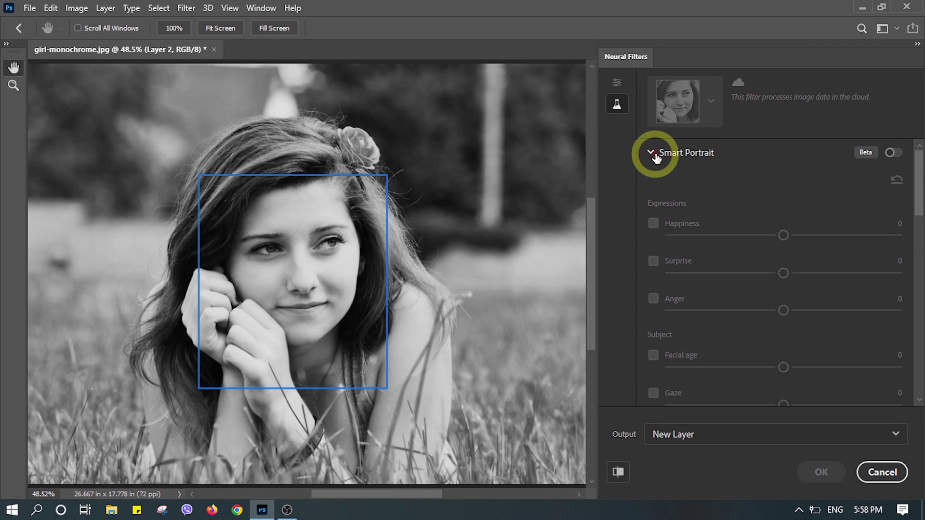
scroll(831, 219, down, 5)
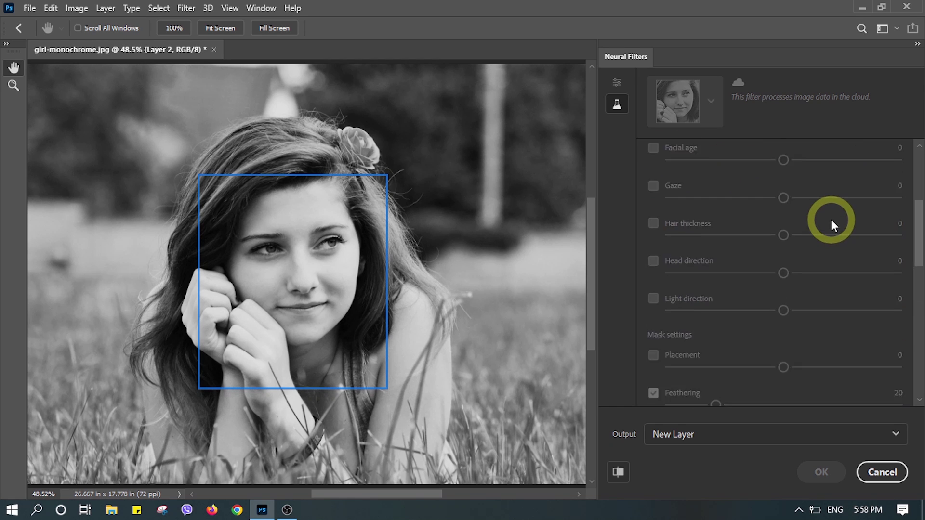
scroll(830, 218, down, 5)
scroll(781, 269, down, 2)
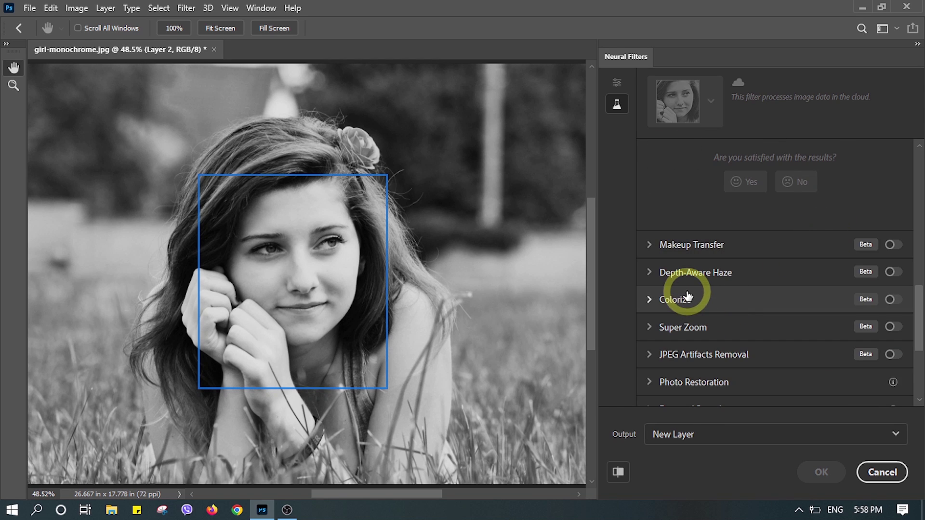
Switch on the Colorize neural filter and scroll through its settings
click(891, 299)
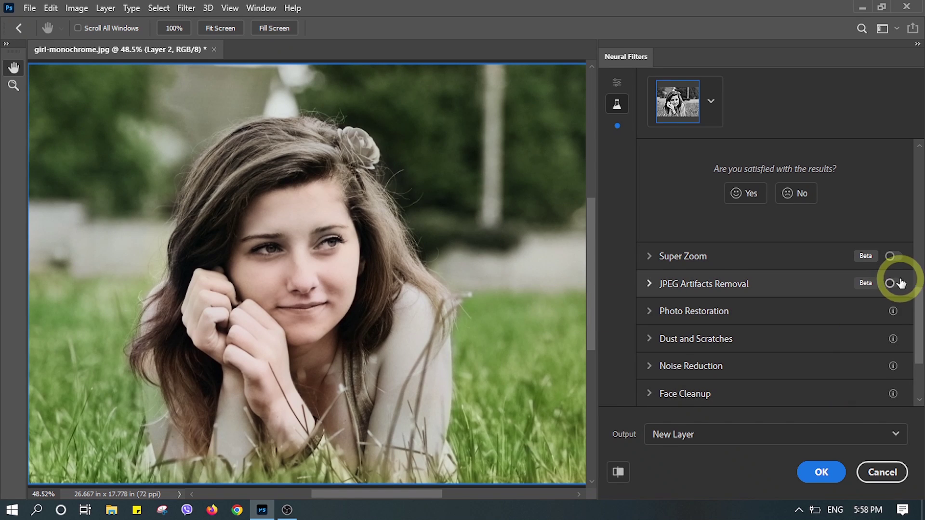
scroll(902, 238, up, 2)
scroll(907, 238, up, 4)
scroll(909, 236, down, 4)
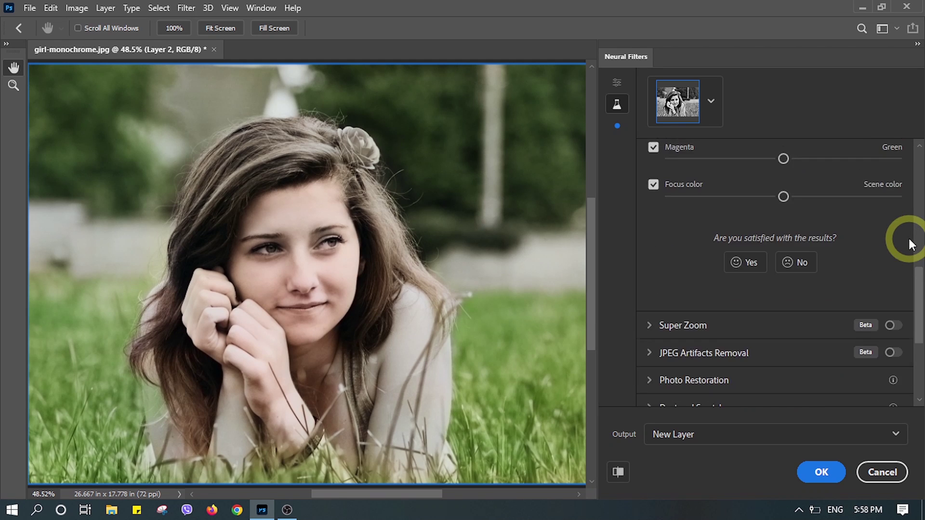
scroll(908, 236, up, 7)
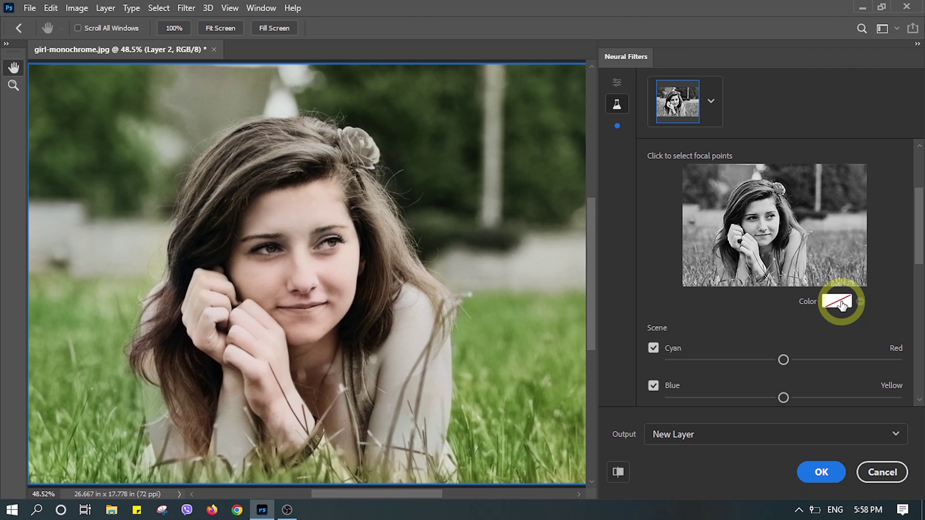
Set a dark green #195502 focal point on the grass in the Colorize preview
click(841, 303)
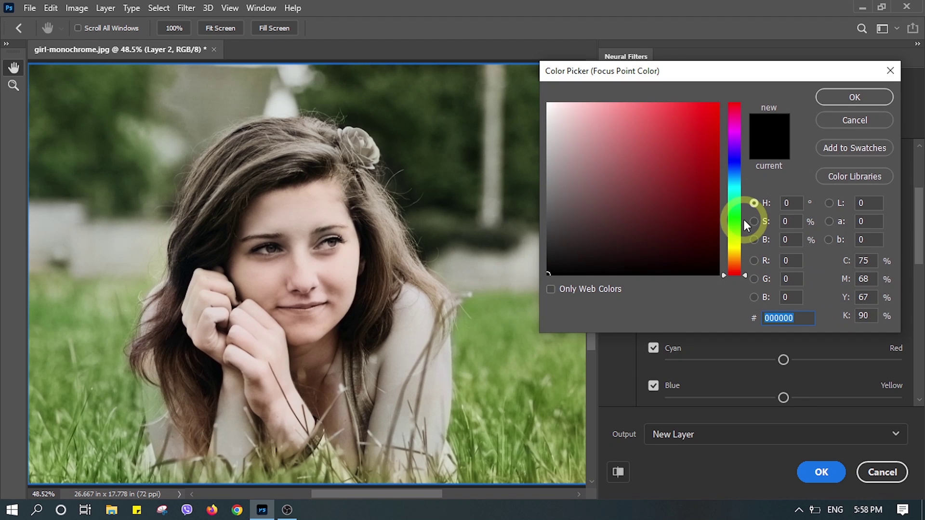
drag(744, 220, 727, 231)
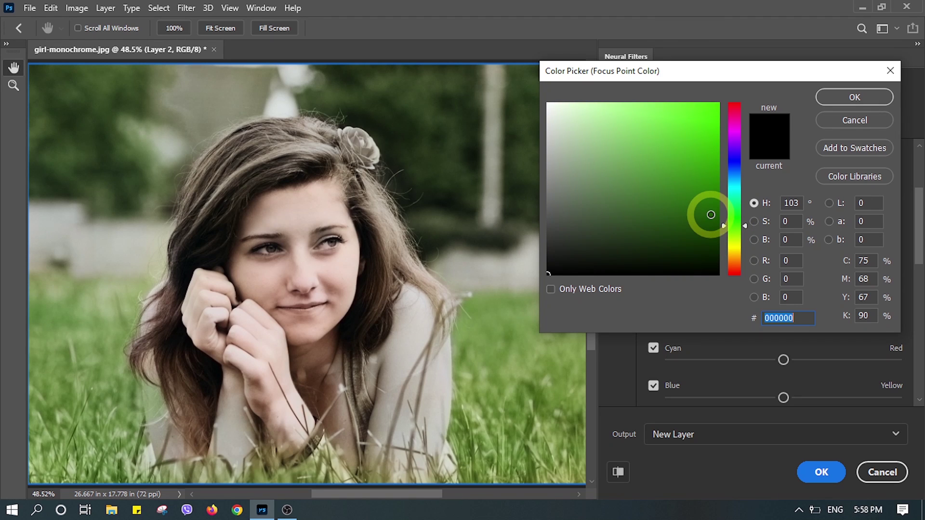
click(717, 218)
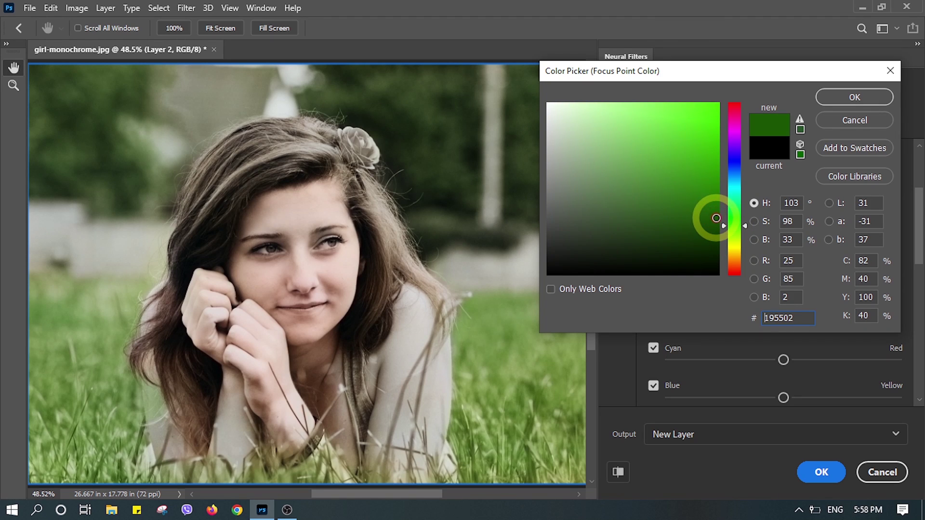
click(854, 100)
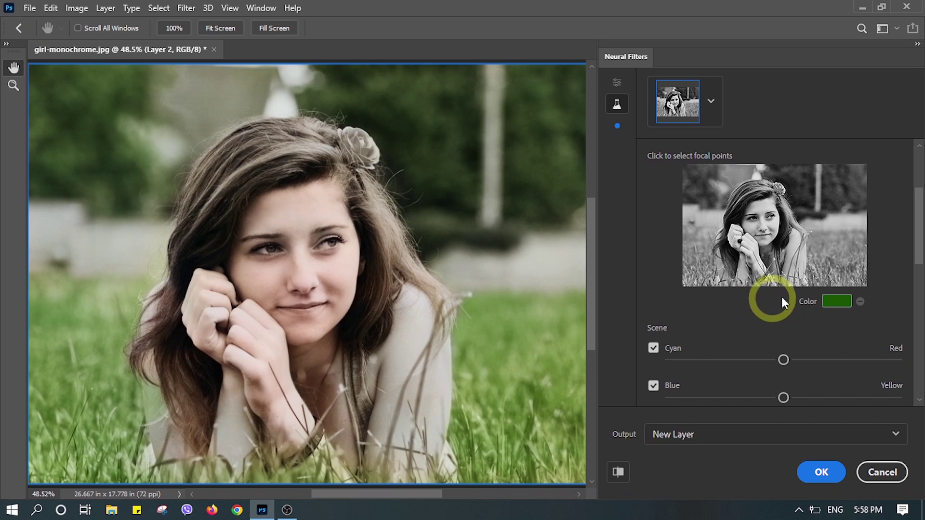
click(847, 267)
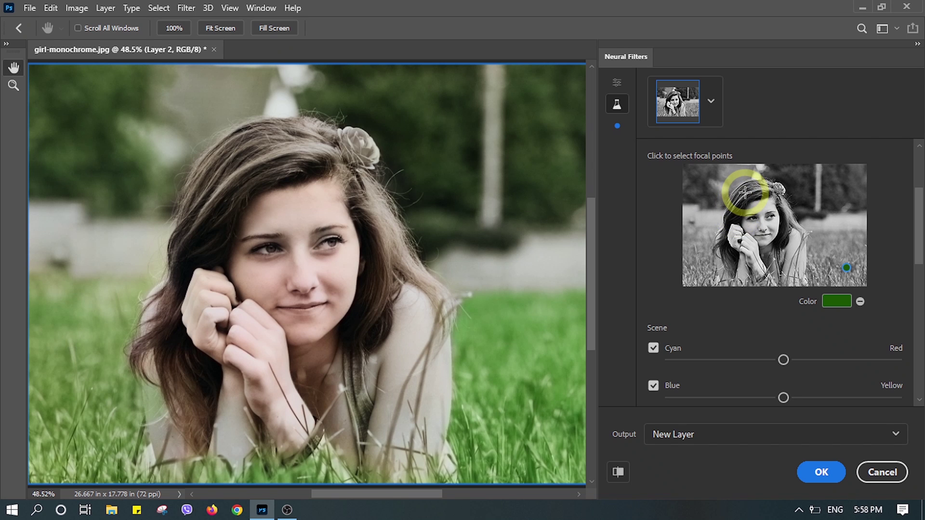
Place a second focal point on the girl's hair and set its colour to black
click(745, 192)
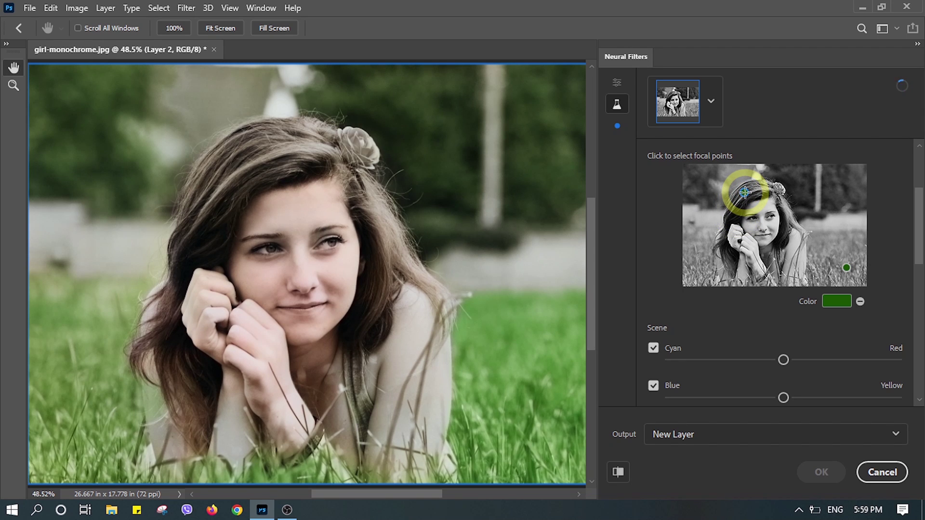
click(826, 300)
click(569, 268)
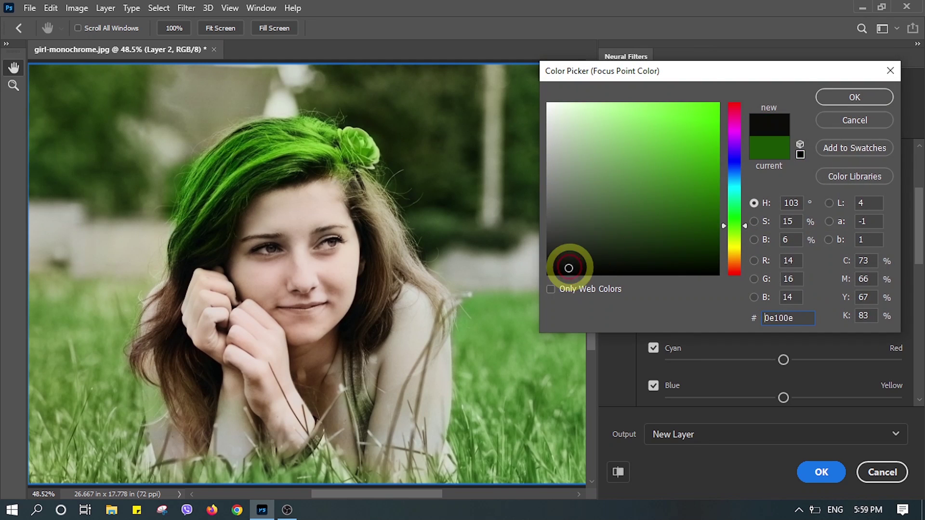
drag(568, 268, 549, 274)
click(851, 100)
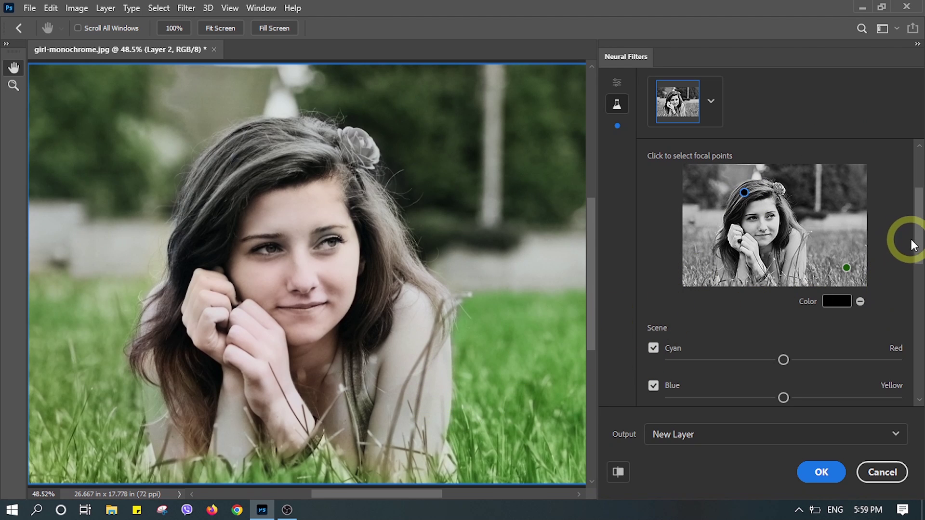
drag(919, 239, 921, 289)
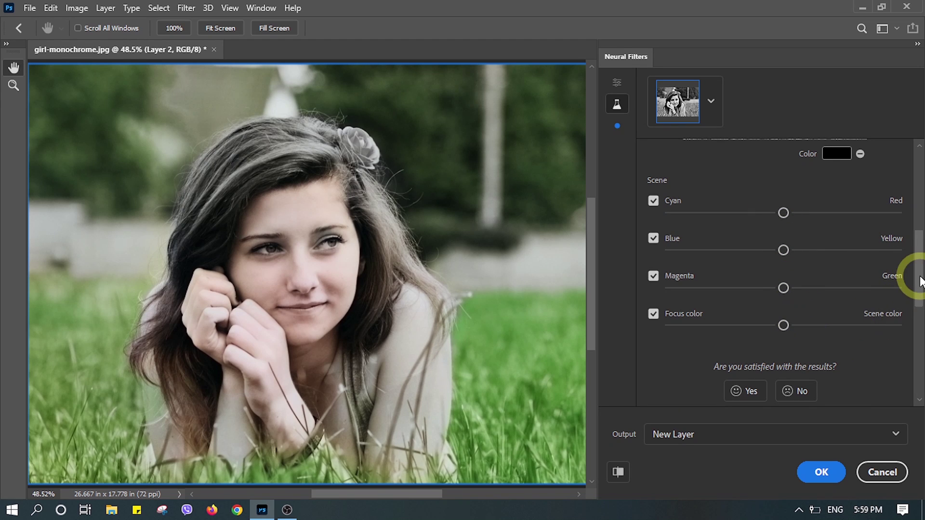
drag(919, 269, 923, 335)
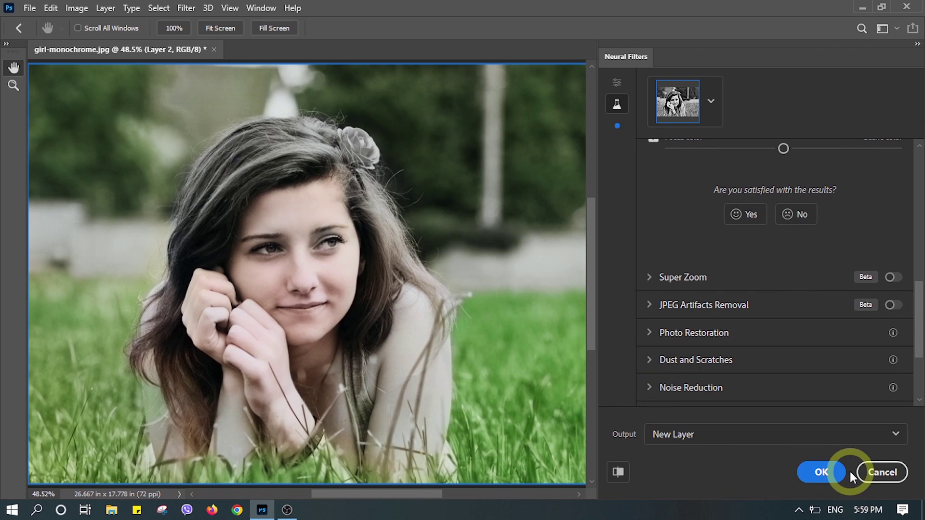
Output the colorization as Layer 2, then hide and reshow it to compare with the original
click(825, 473)
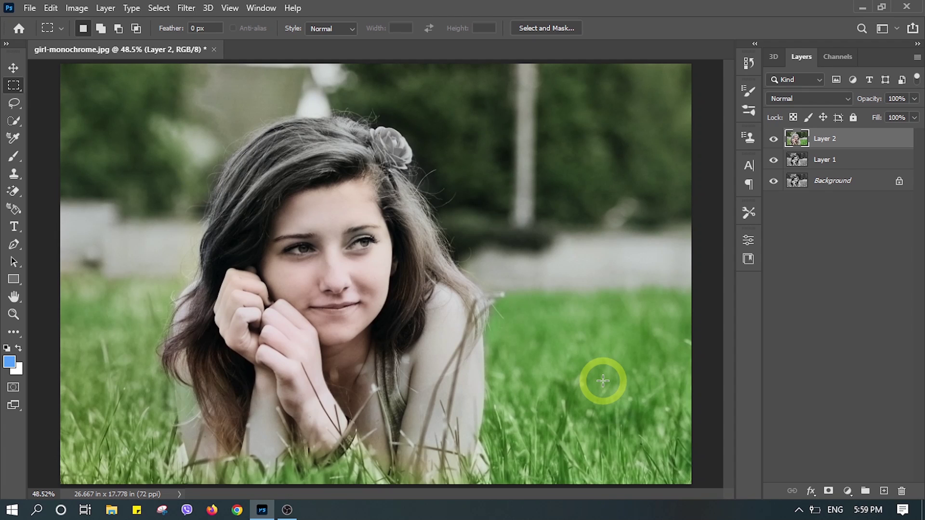
click(774, 140)
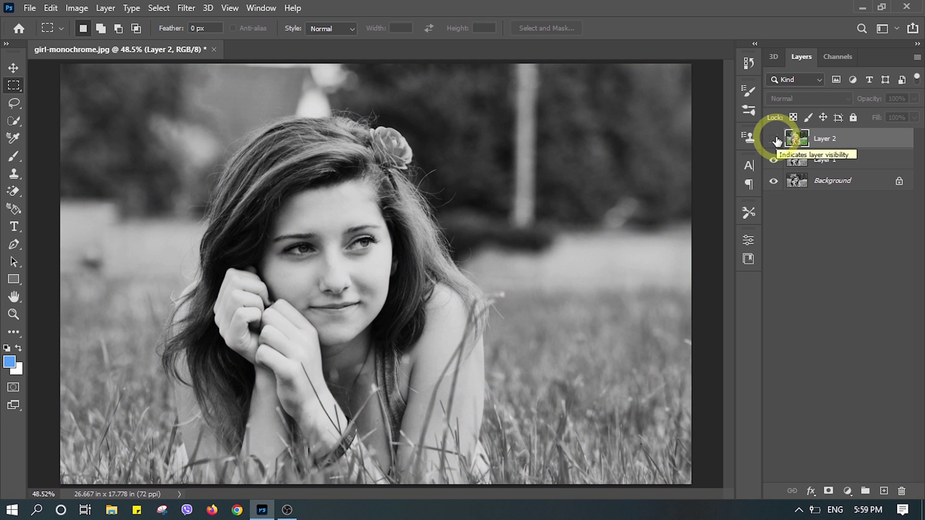
click(774, 140)
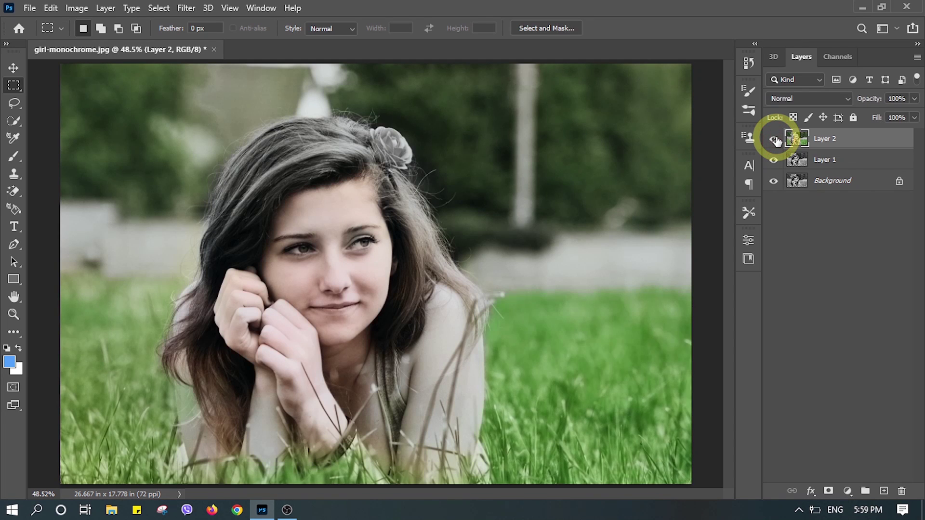